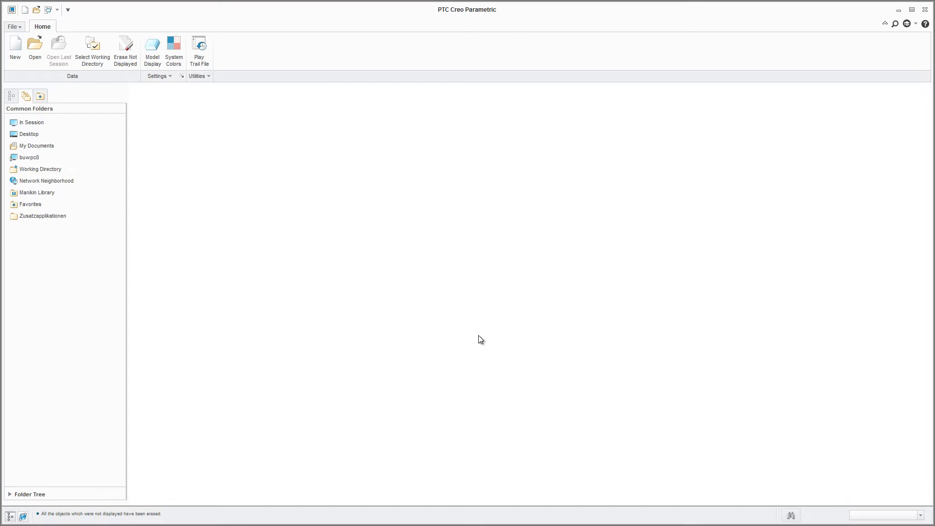
- Open ifx_intro.asm and start an Intelligent Fastener screw from the Tools tab
click(35, 46)
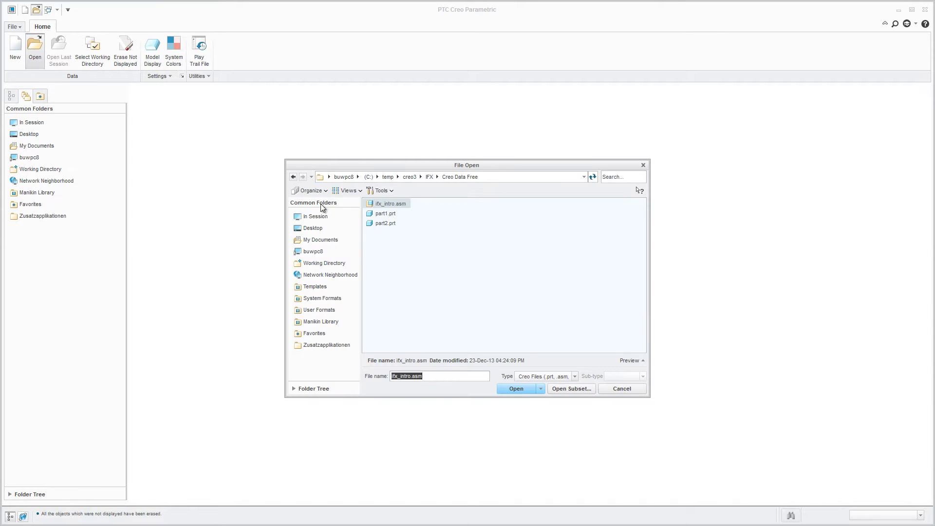
double_click(377, 201)
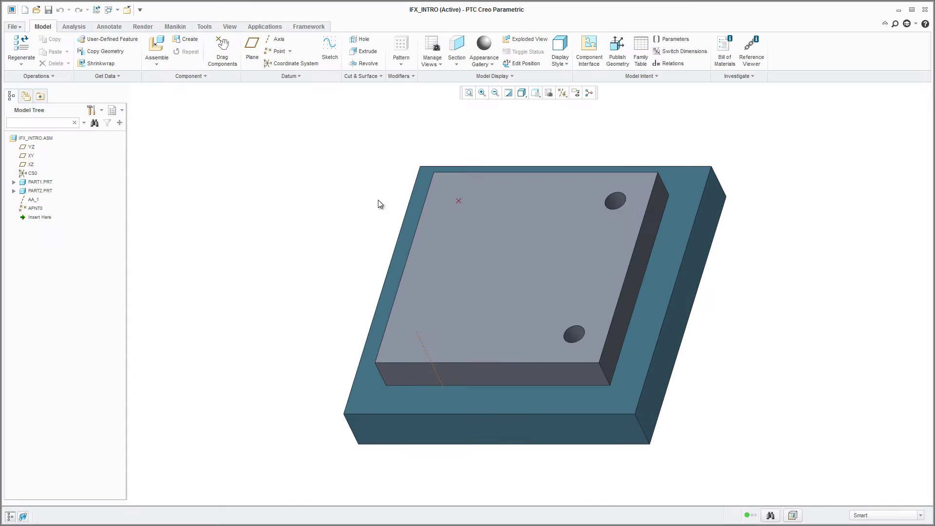
click(204, 28)
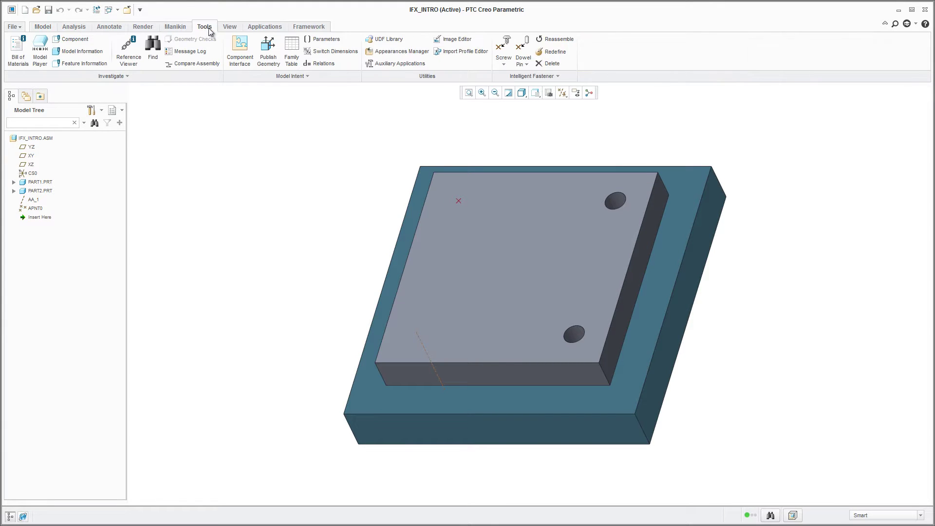
click(501, 51)
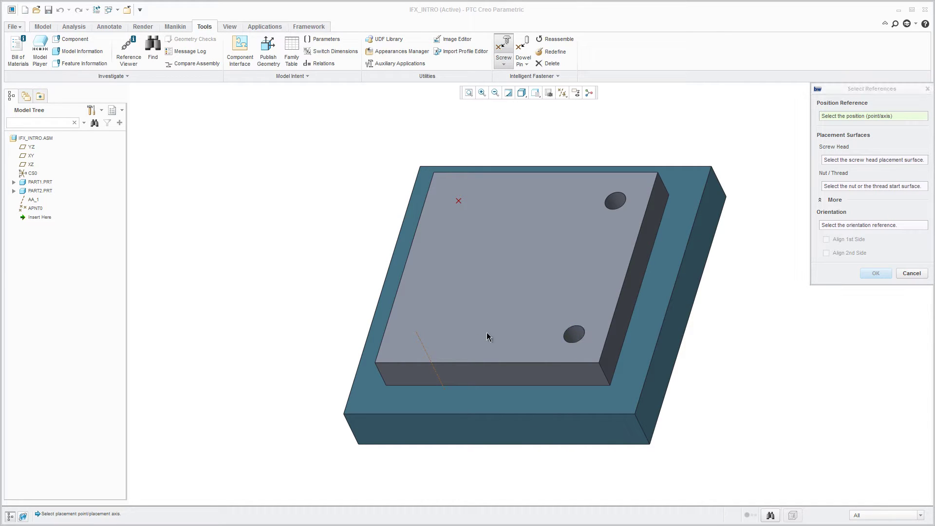
- Place the screw on axis AA_1, head on PART1's top face, nut on a PART2 surface
click(419, 339)
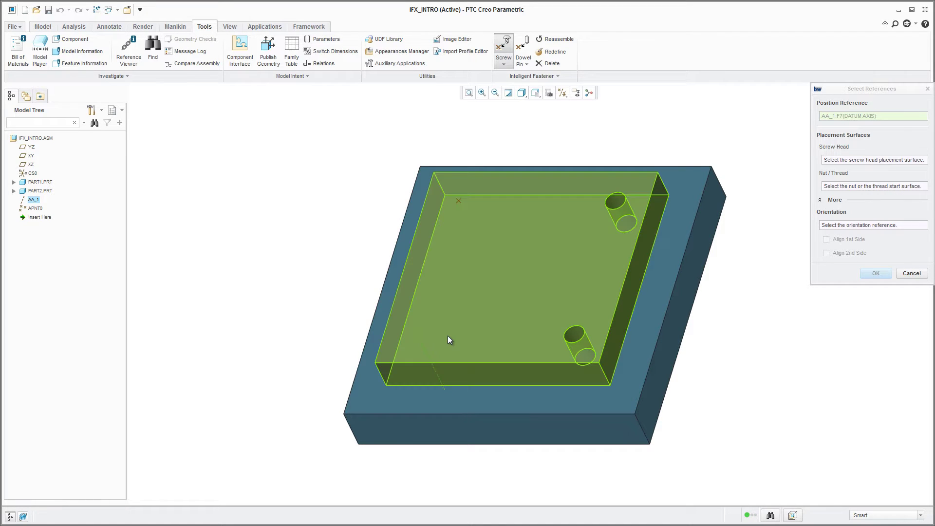
click(855, 161)
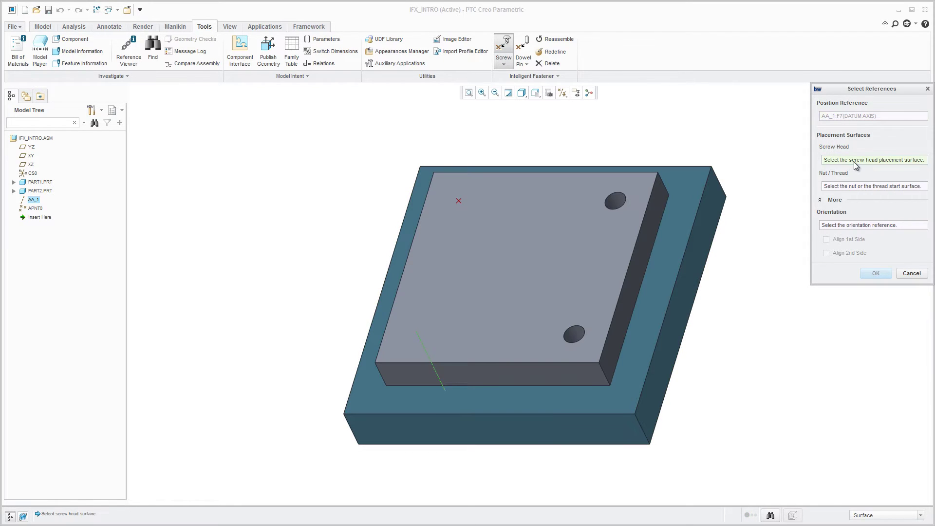
click(444, 345)
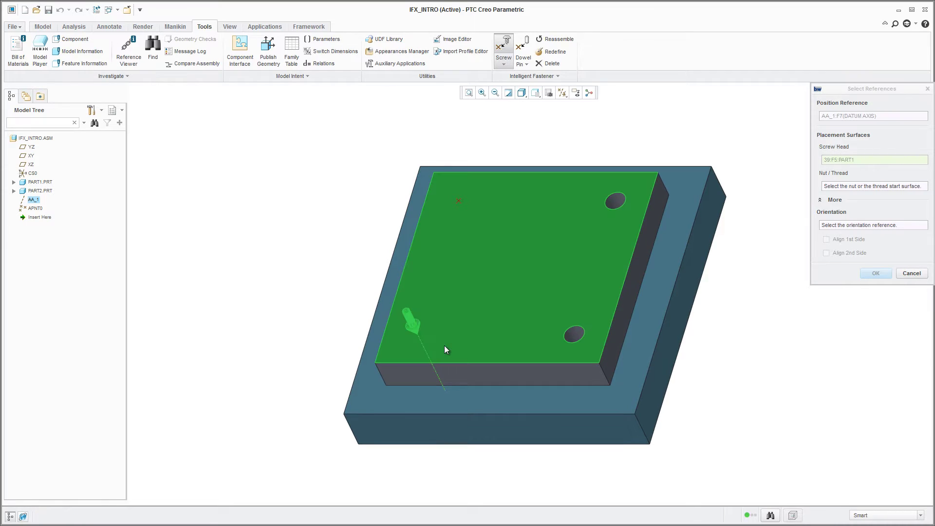
click(840, 188)
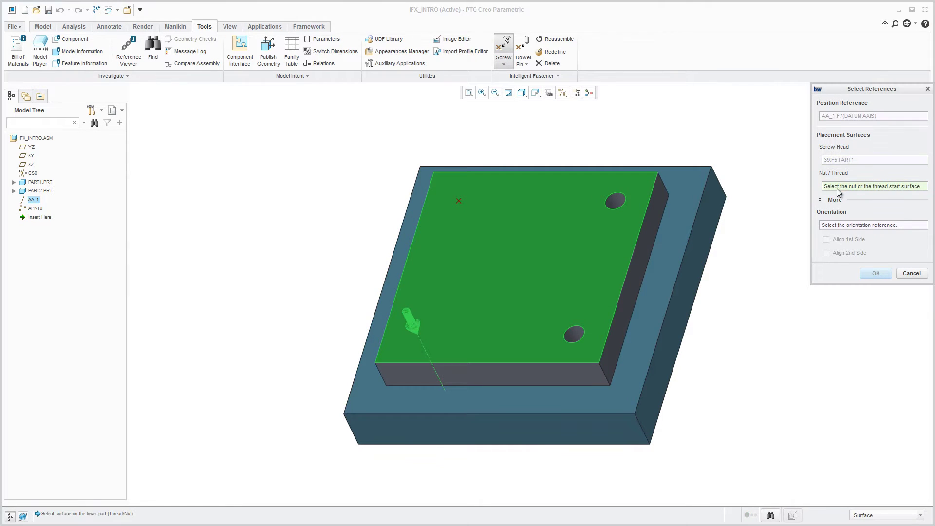
click(479, 395)
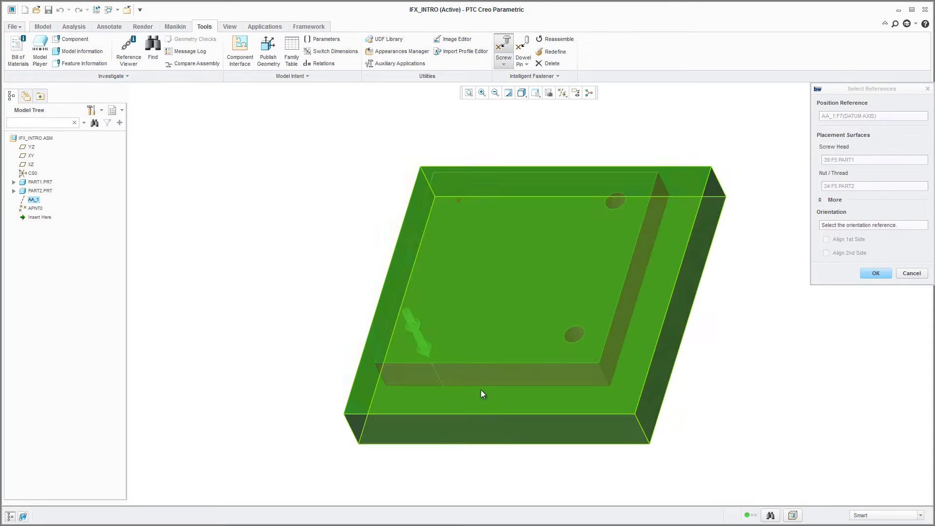
click(845, 189)
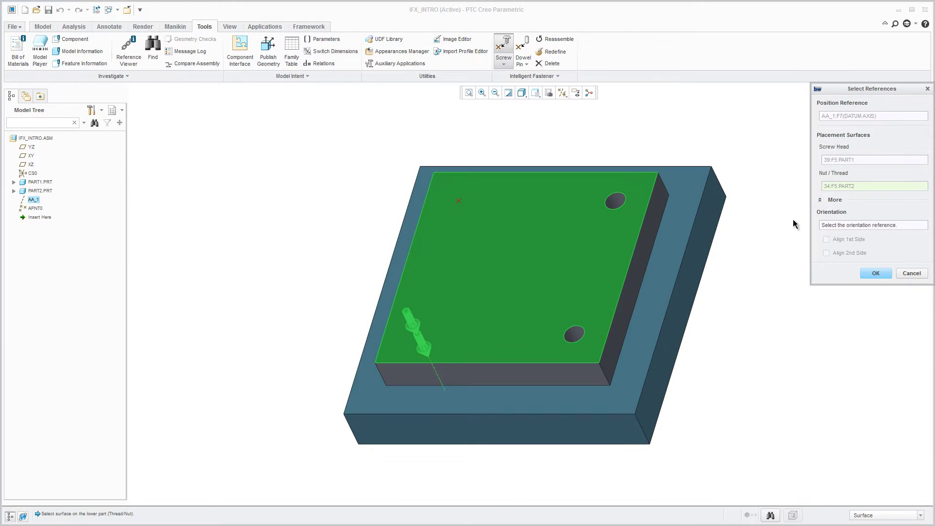
click(469, 429)
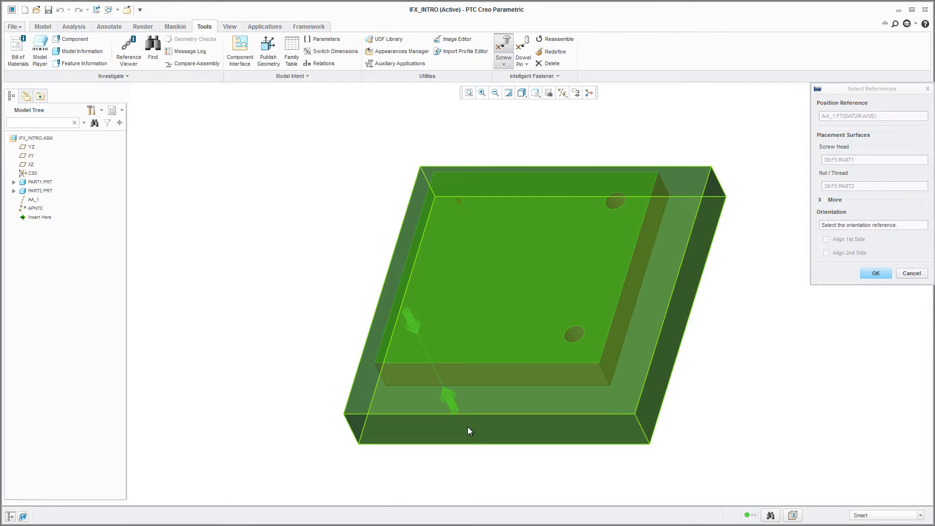
middle_click(468, 428)
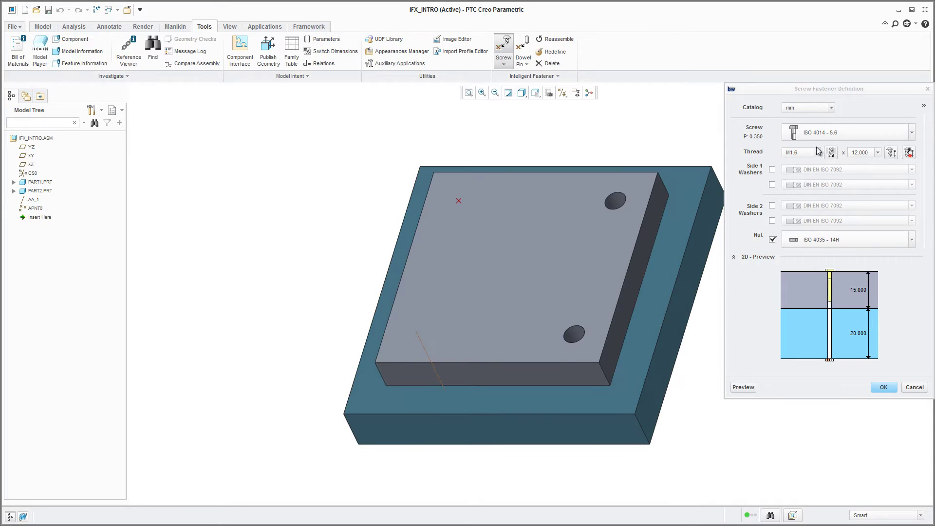
- Keep the mm fastener catalog and browse the list of screw standards
click(831, 108)
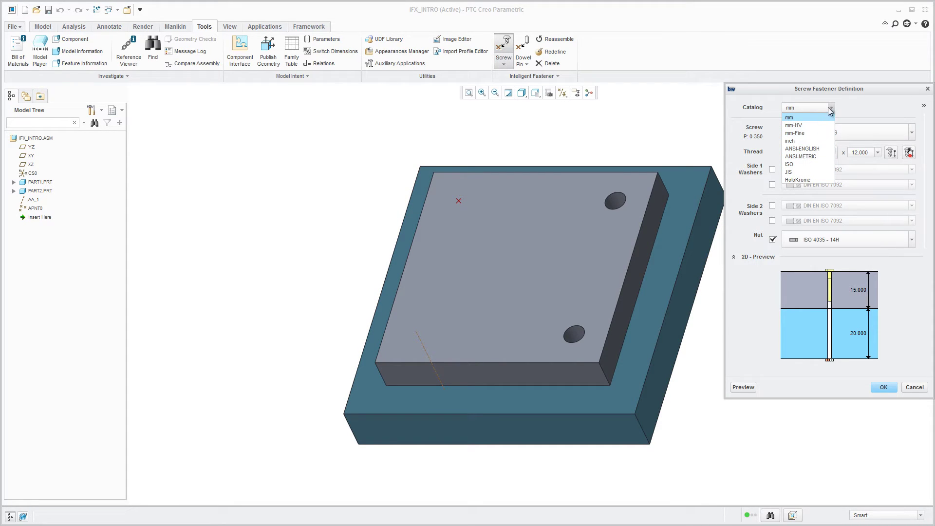
click(830, 115)
click(912, 133)
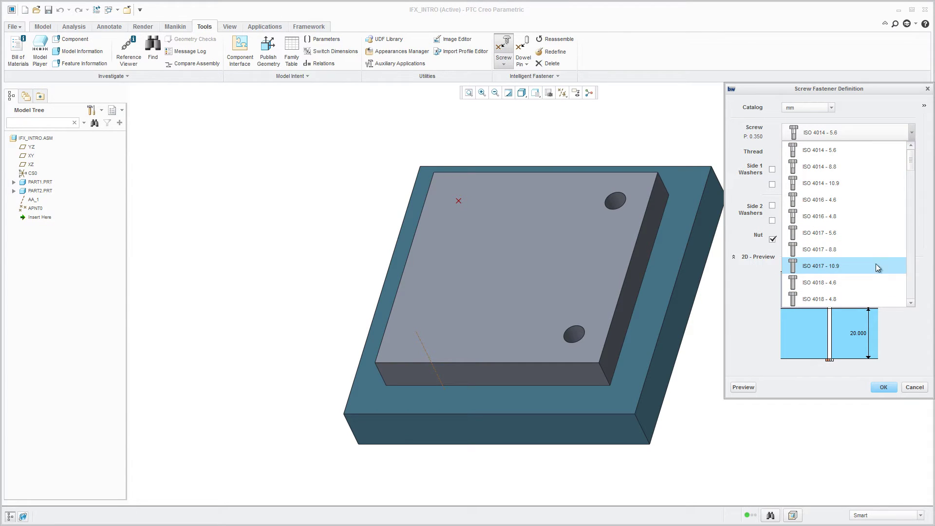
drag(910, 161, 909, 173)
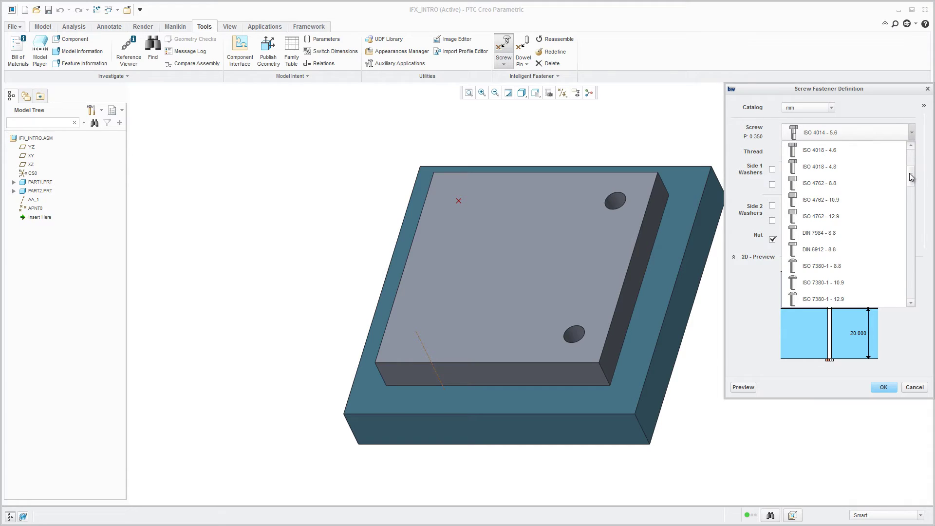
- Choose the ISO 4762 - 8.8 screw and size its thread to M8 from the hole
click(872, 186)
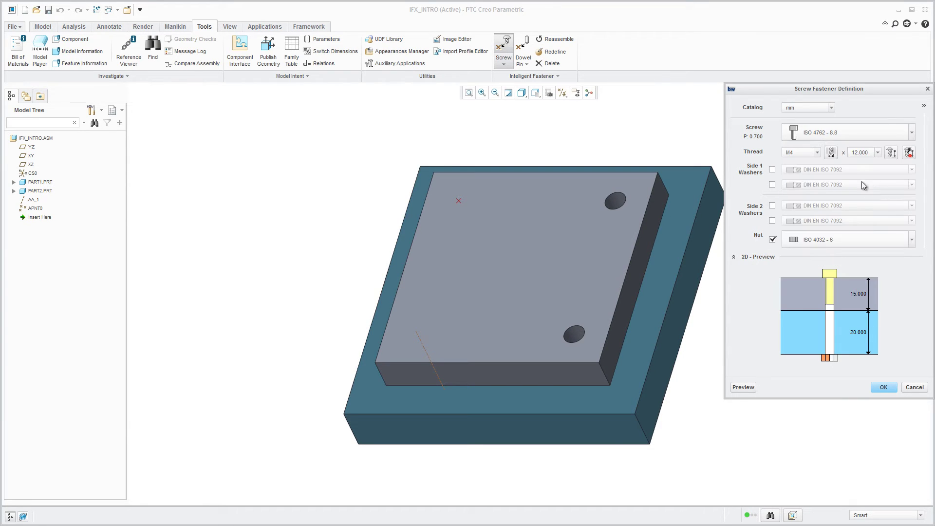
click(818, 153)
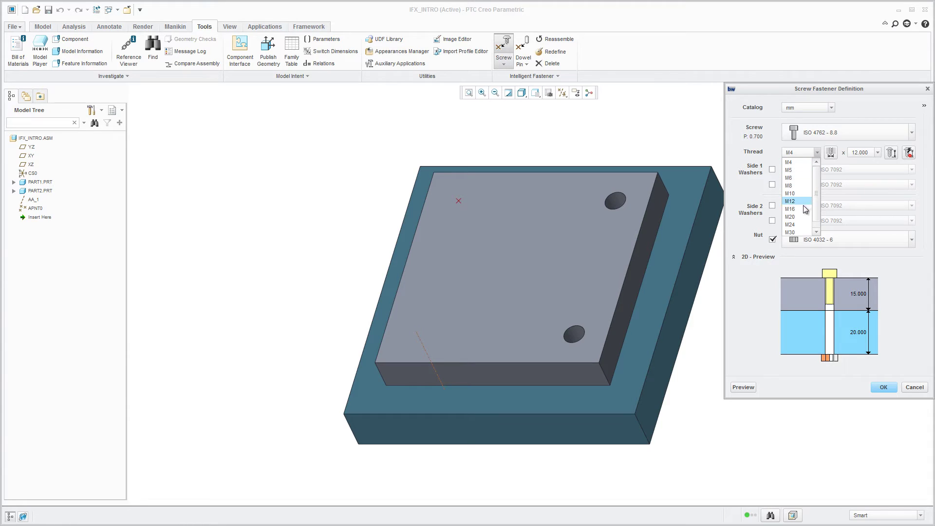
click(818, 152)
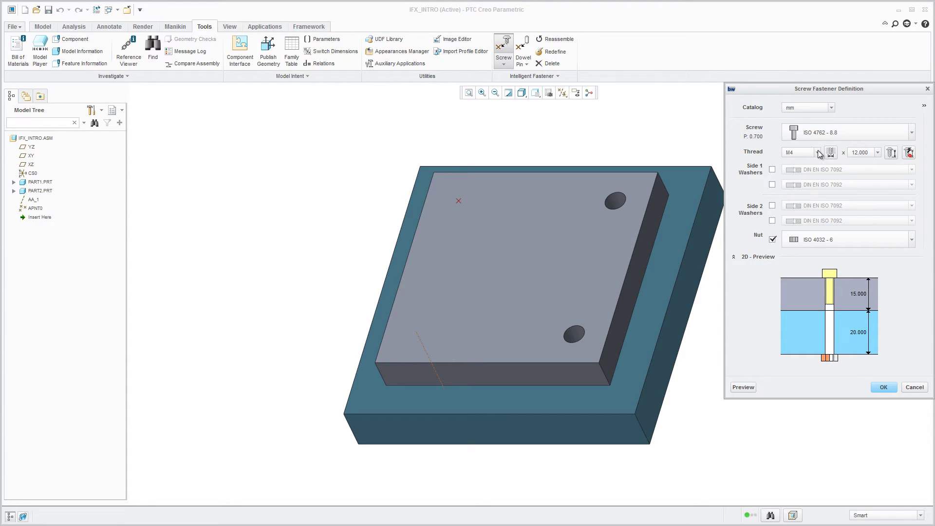
click(832, 153)
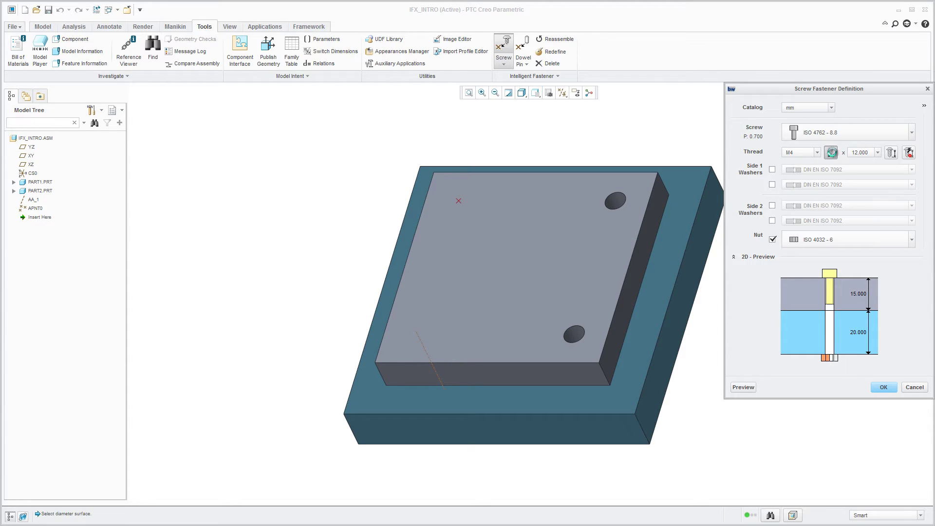
click(574, 336)
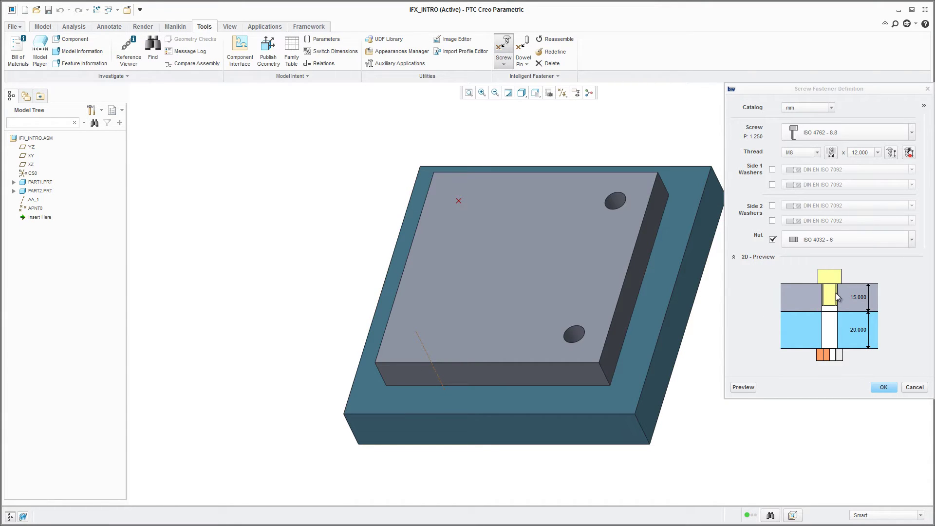
- Set the screw length permanently automatic (45 mm) and show the hole fit options
click(877, 153)
scroll(877, 175, down, 1)
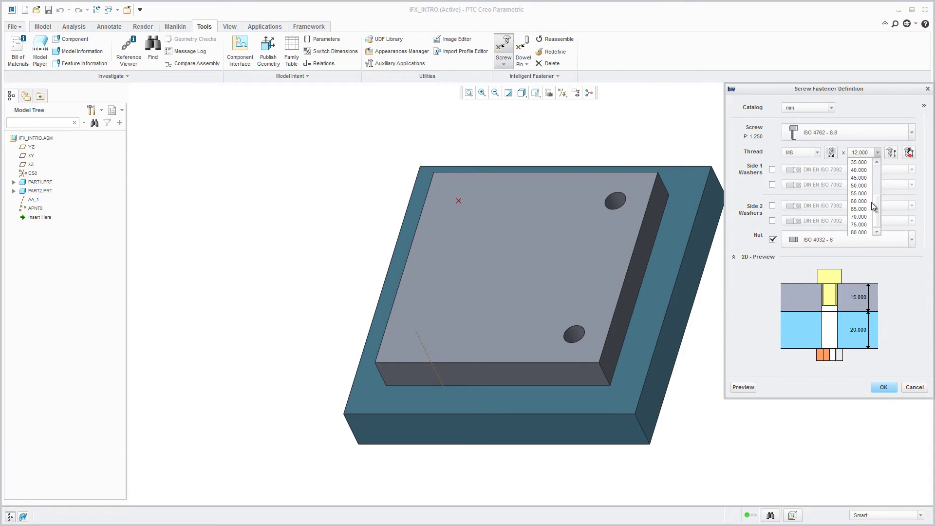
click(881, 158)
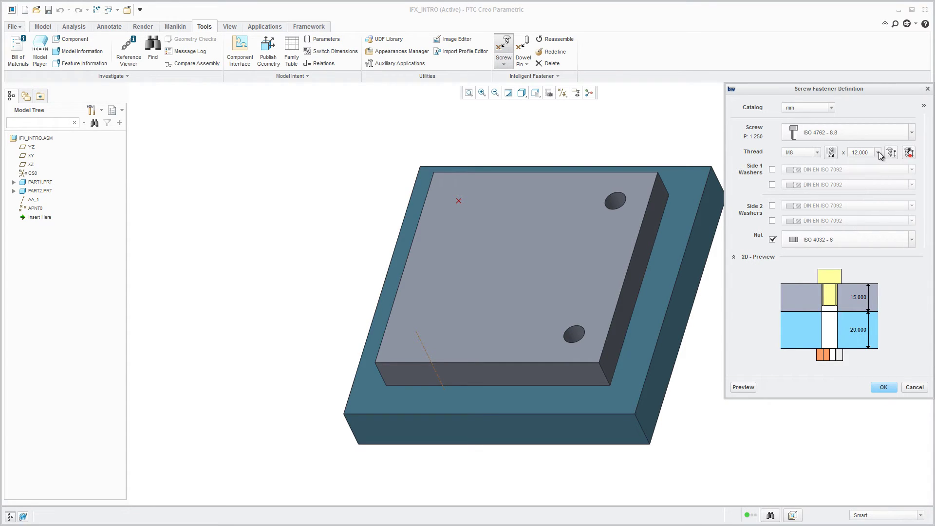
click(891, 152)
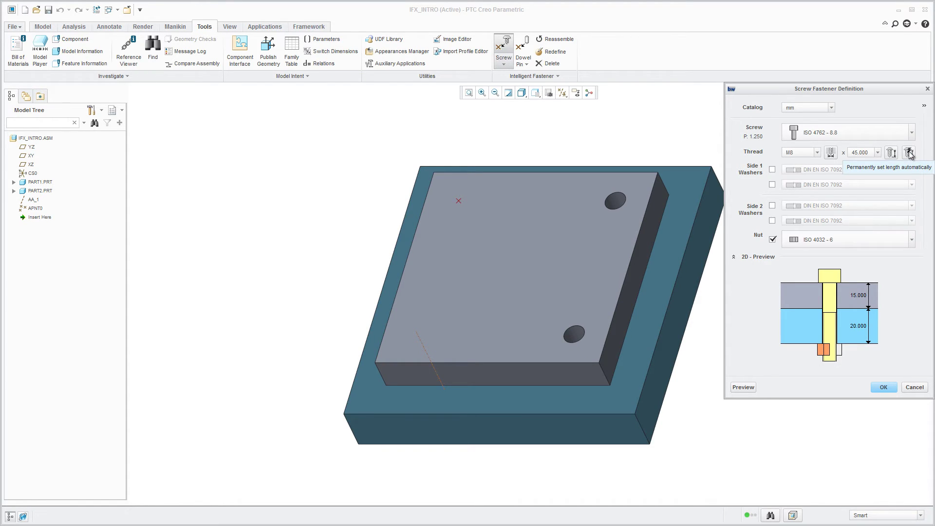
click(908, 153)
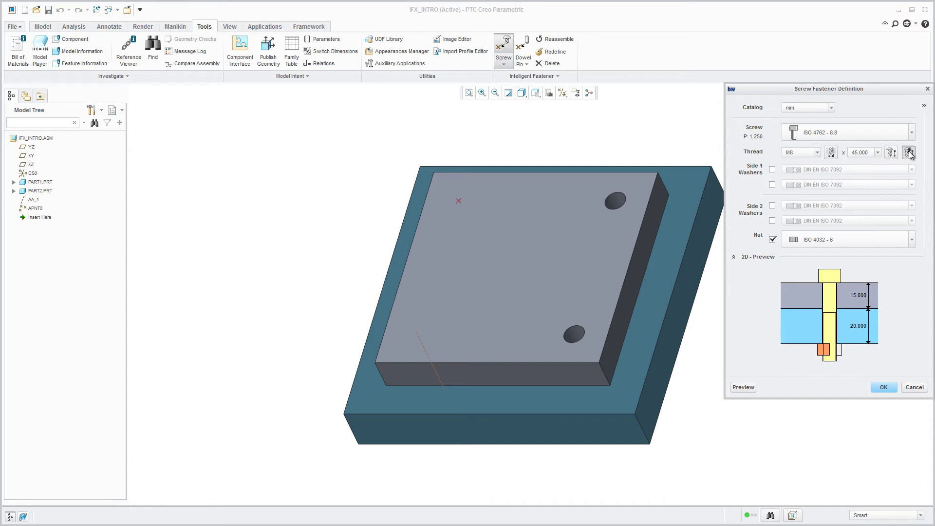
click(924, 107)
click(920, 127)
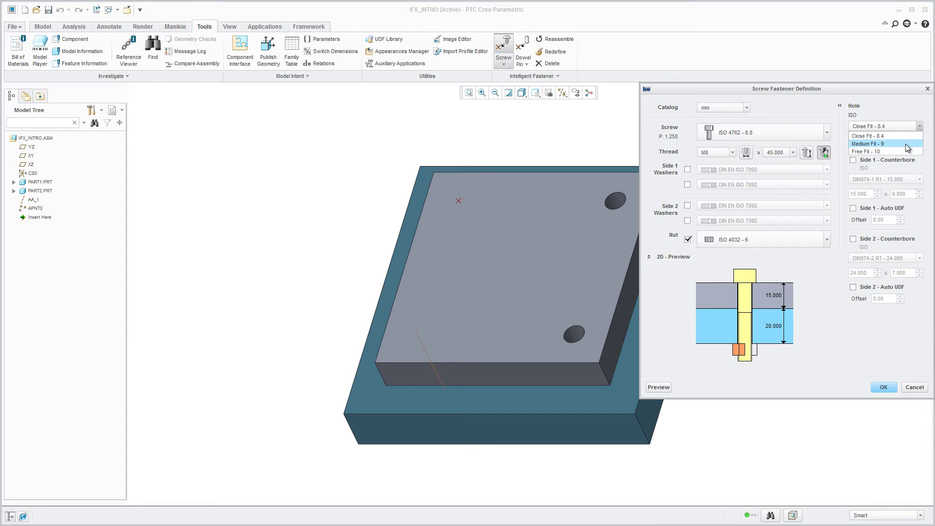
- Set the hole to Medium Fit - 9 with counterbores on both plates
click(905, 143)
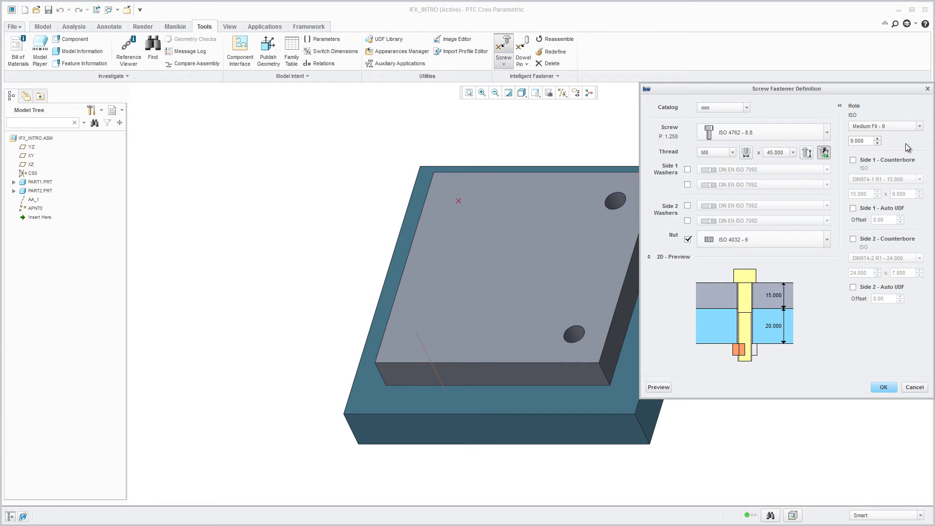
click(853, 160)
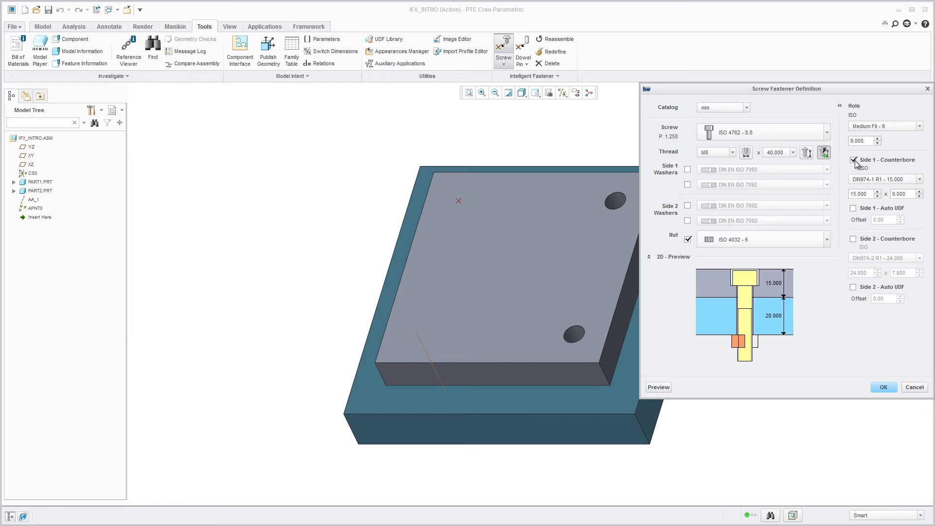
click(853, 239)
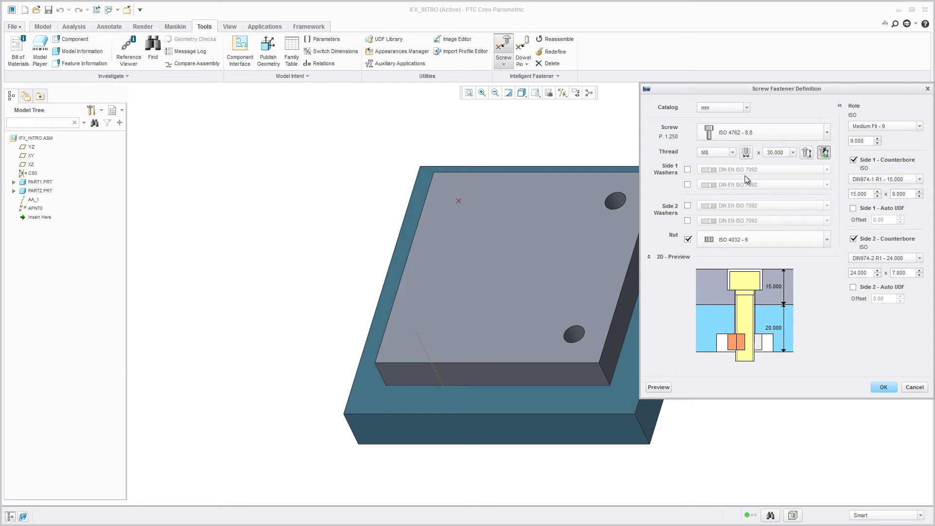
- Try an M10 thread, revert to M8, and preview the M8 x 30 screw
click(732, 153)
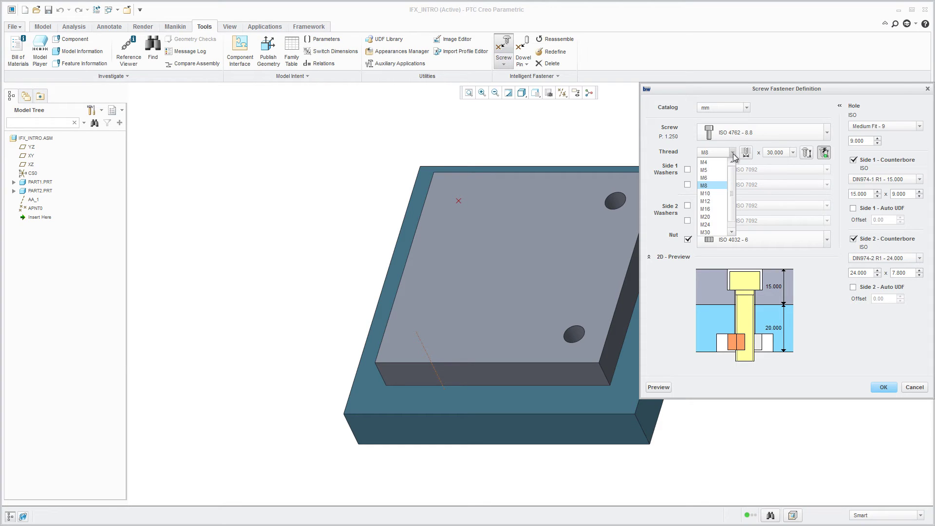
click(720, 193)
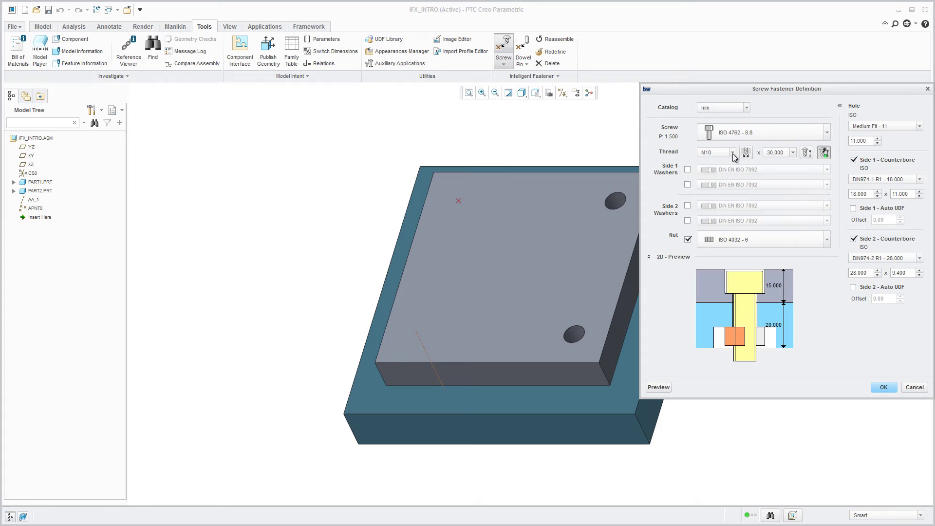
click(732, 153)
click(719, 188)
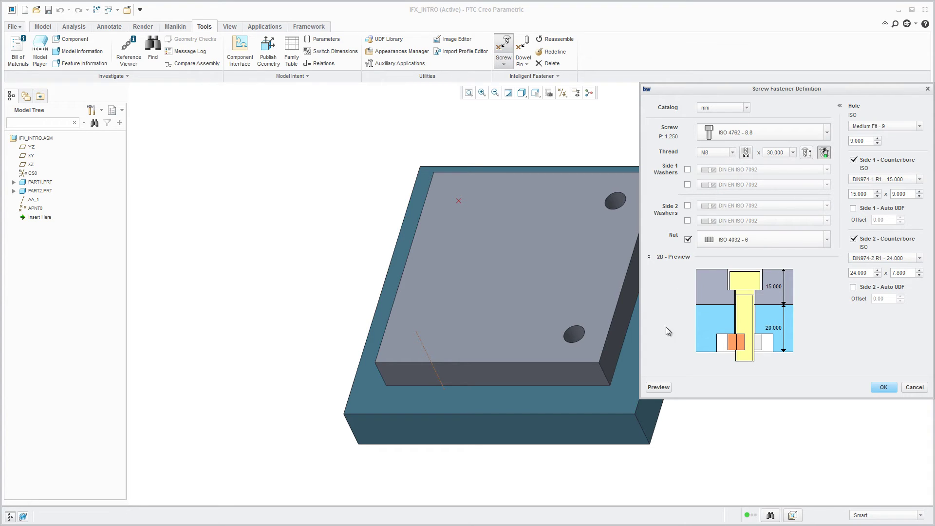
click(658, 386)
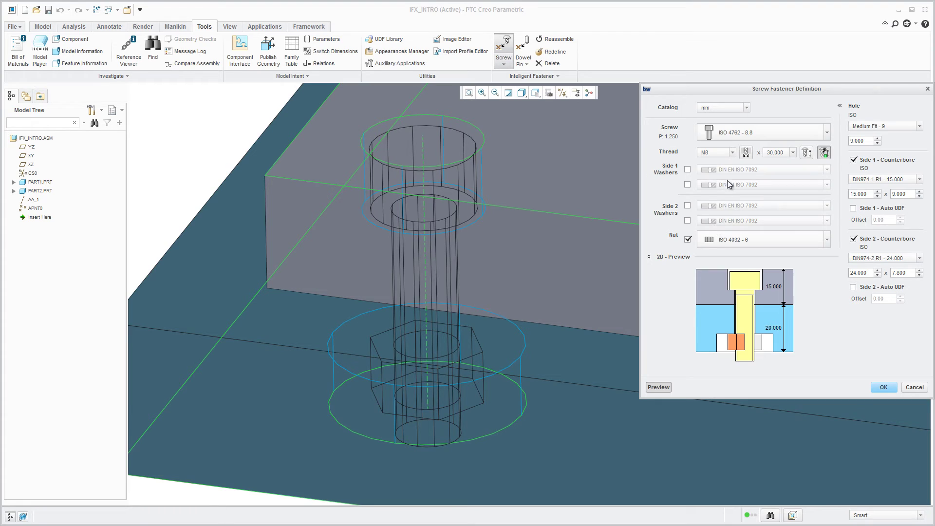
click(731, 153)
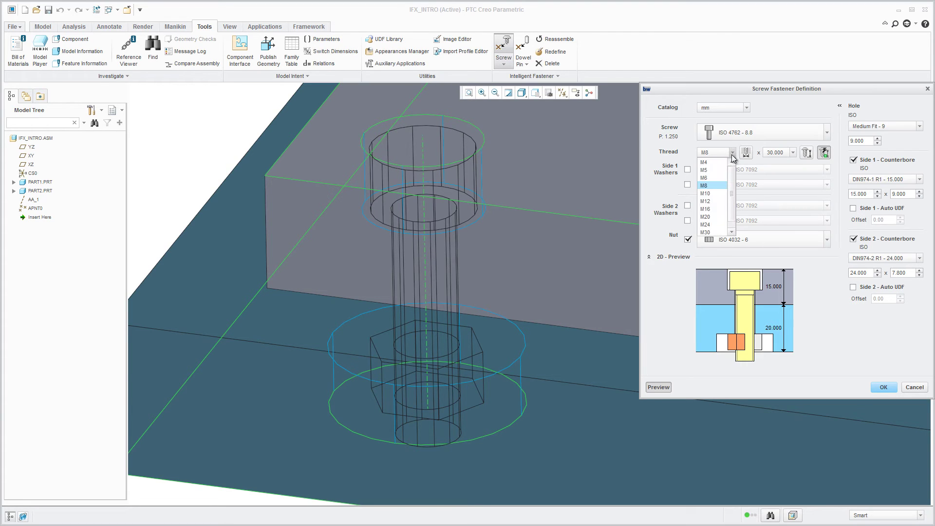
click(720, 193)
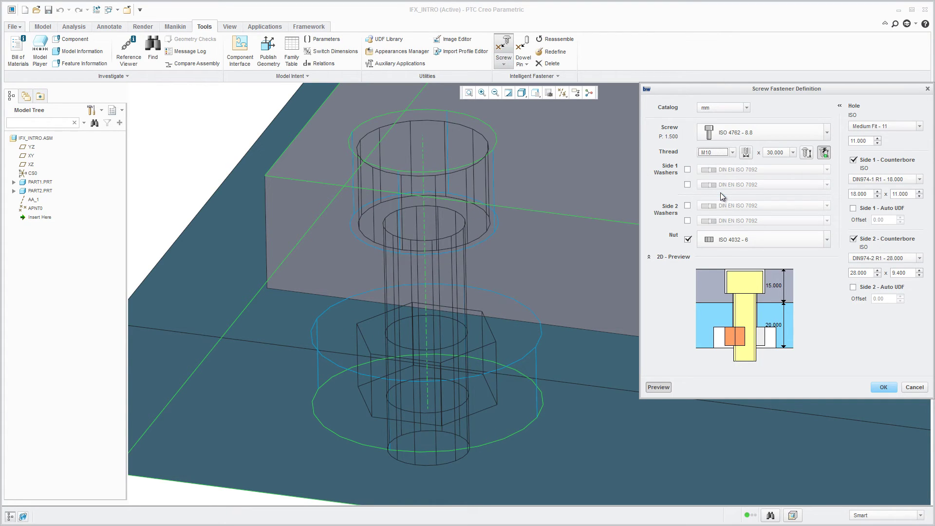
click(720, 152)
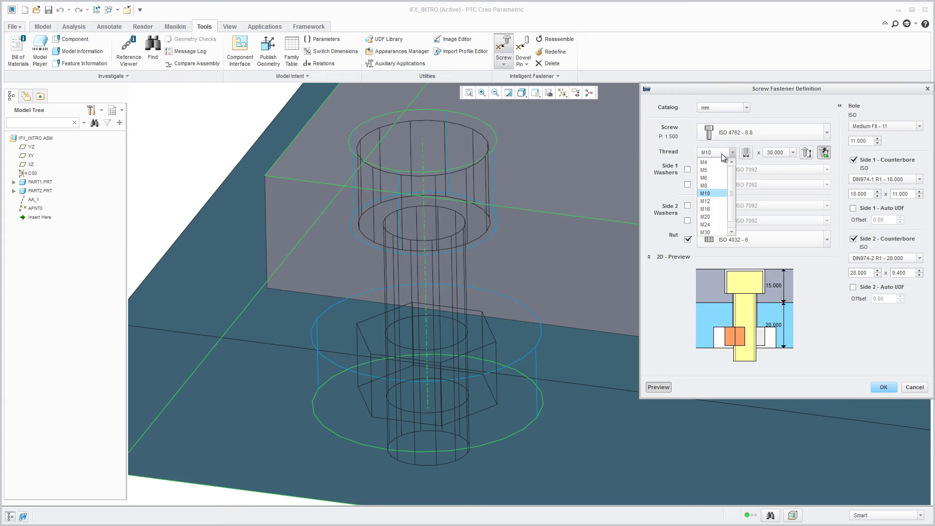
click(717, 185)
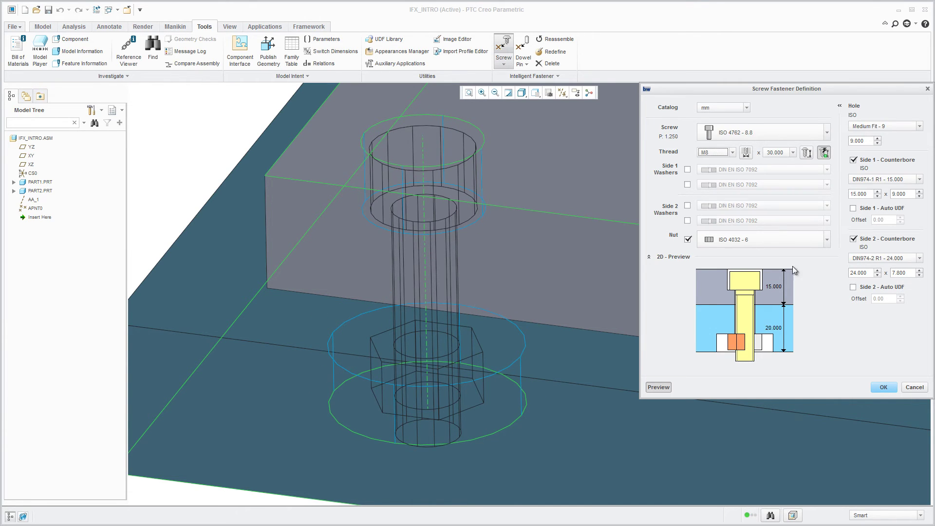
- Confirm the screw definition to create Group SL_SCREW in the first hole
click(883, 387)
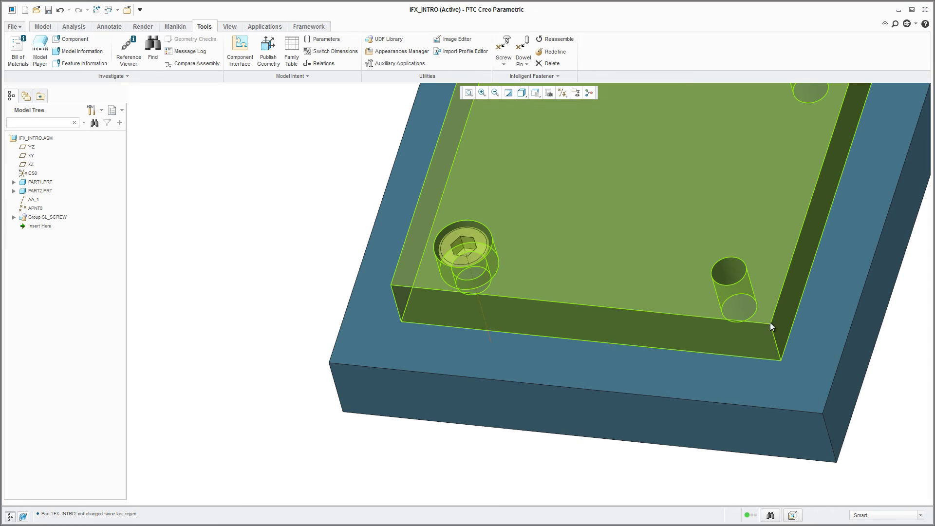
- Reassemble the screw at datum point APNT0, creating Group SL_SCREW_1
click(557, 39)
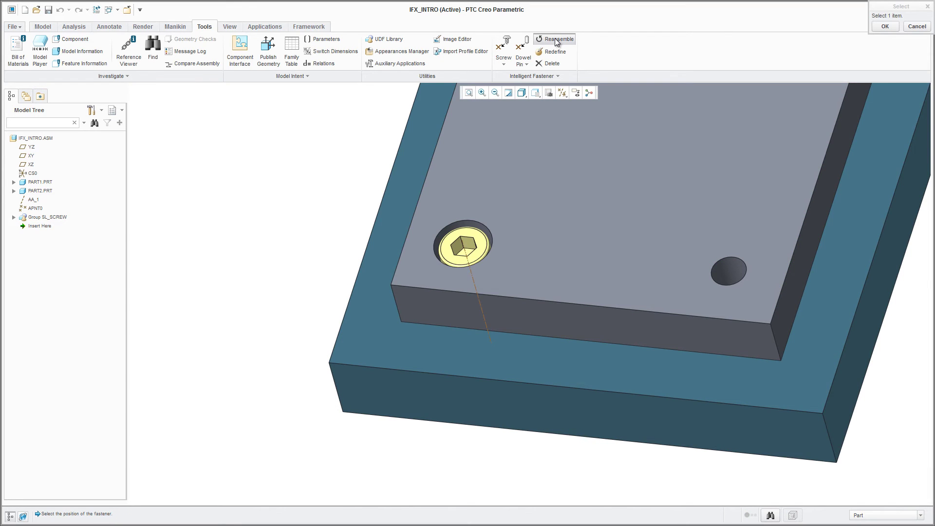
click(413, 332)
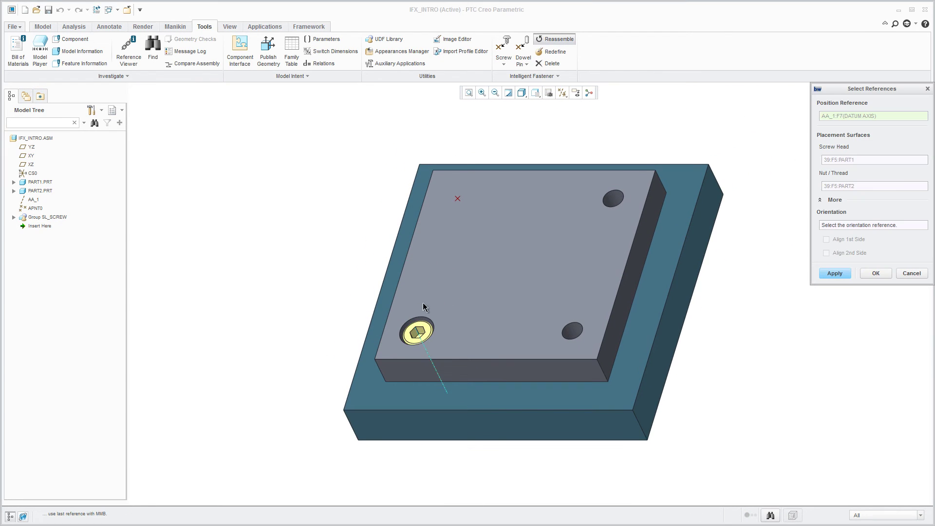
click(457, 198)
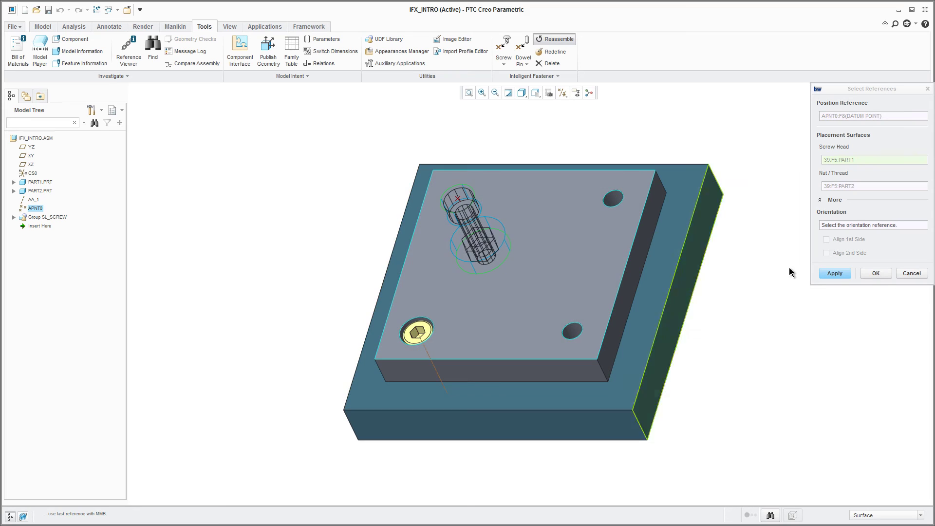
click(876, 272)
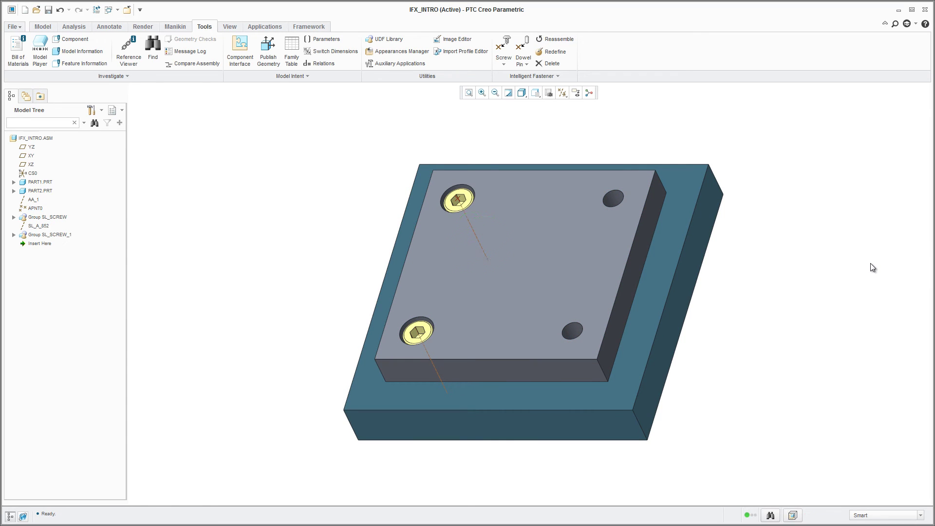
- Redefine the second screw with no counterbore on either side, making it M8 x 45
click(553, 54)
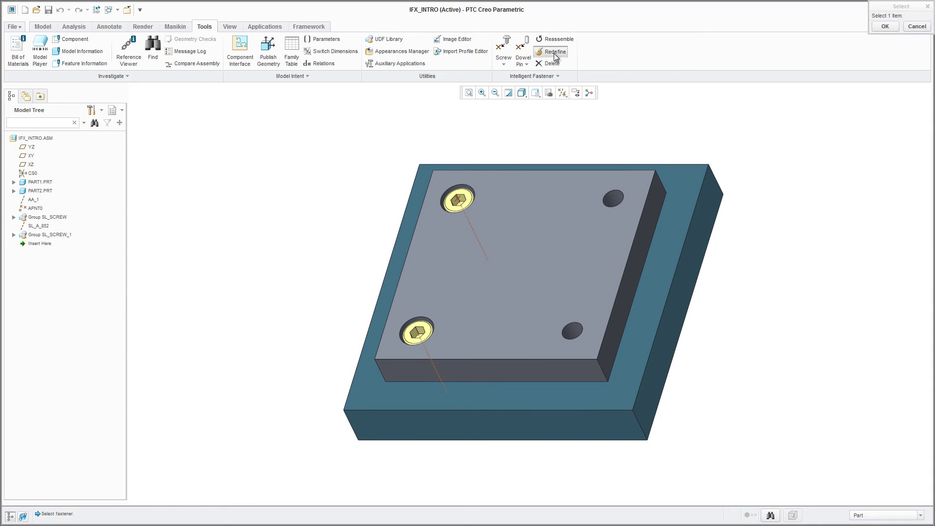
click(464, 200)
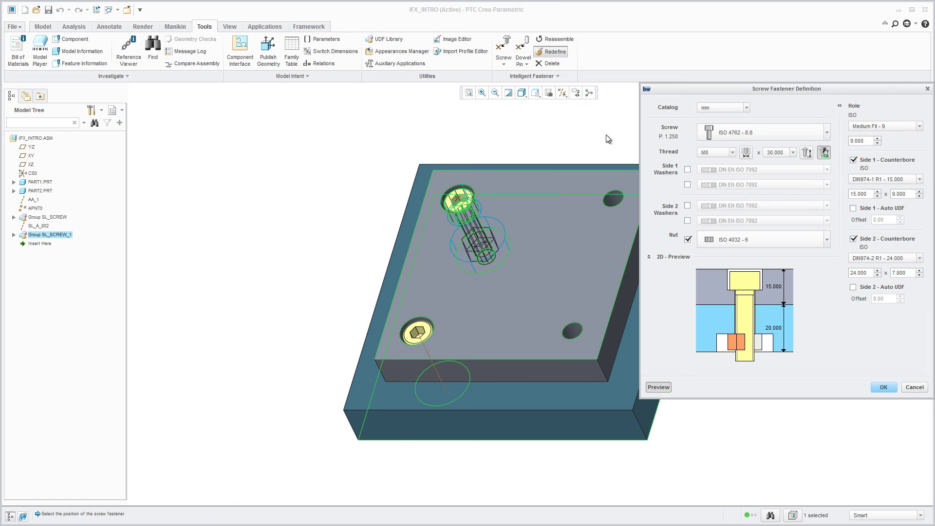
click(854, 160)
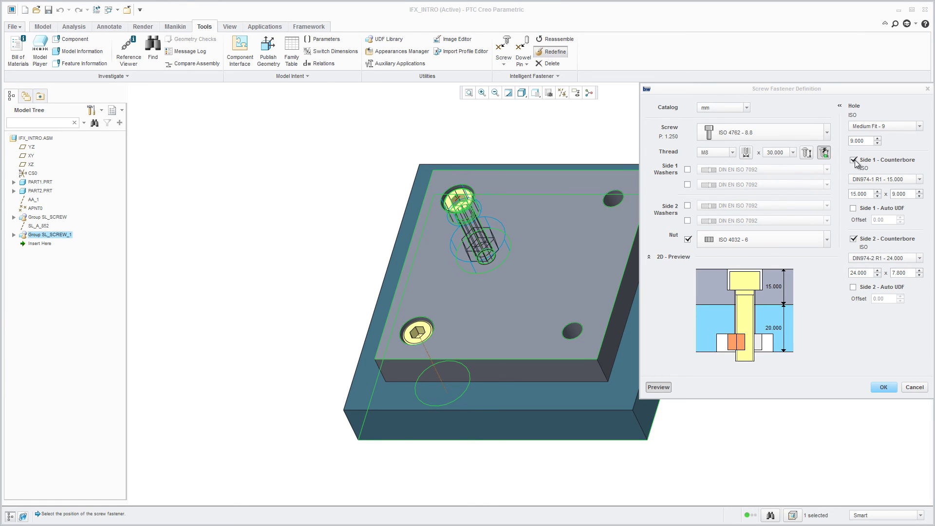
click(853, 239)
click(882, 387)
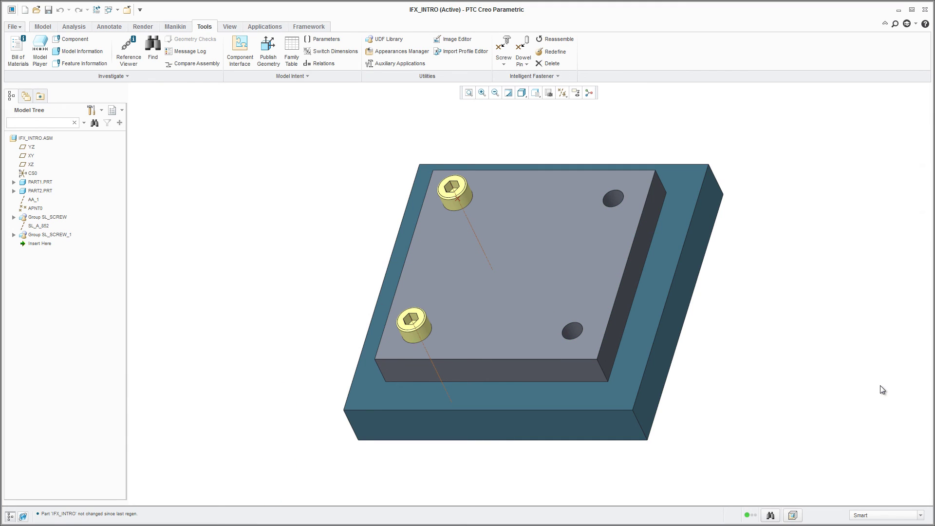
- Reassemble a screw into the top-right hole and pattern the fastener to all four holes
click(555, 38)
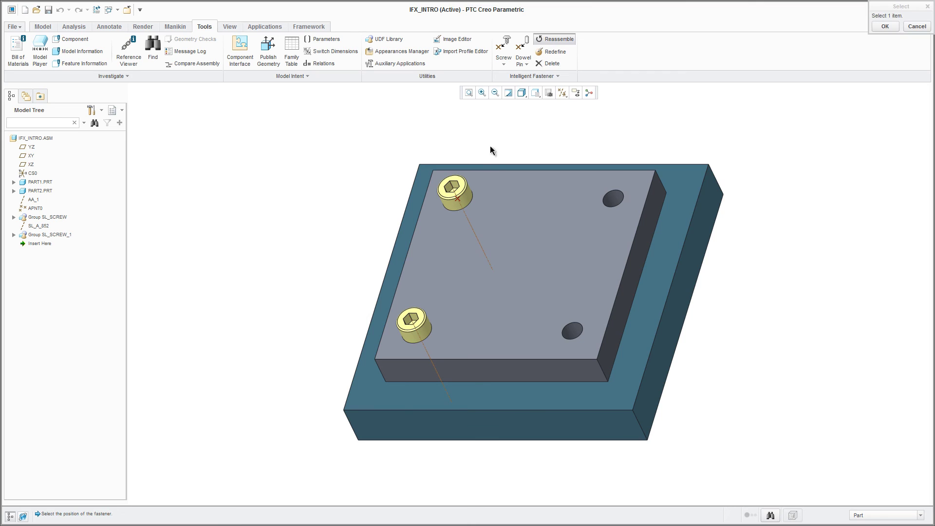
click(468, 188)
click(613, 199)
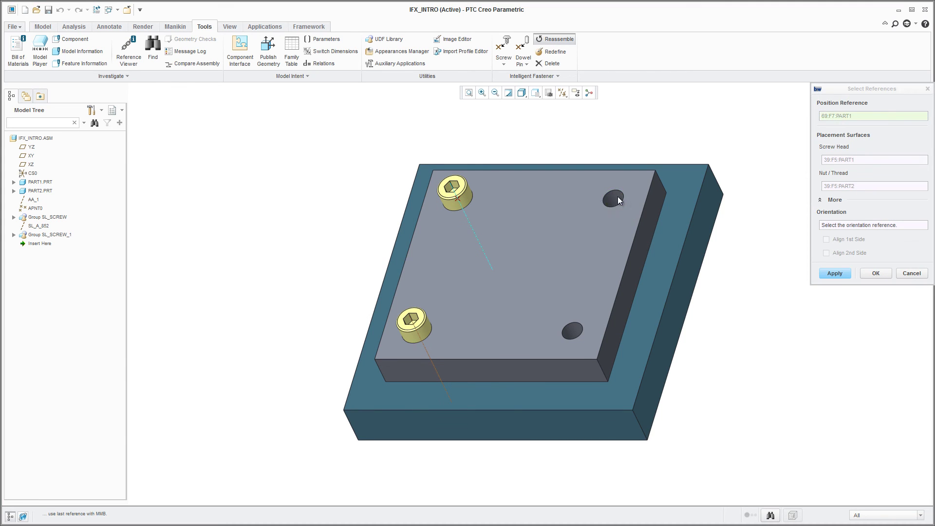
click(876, 274)
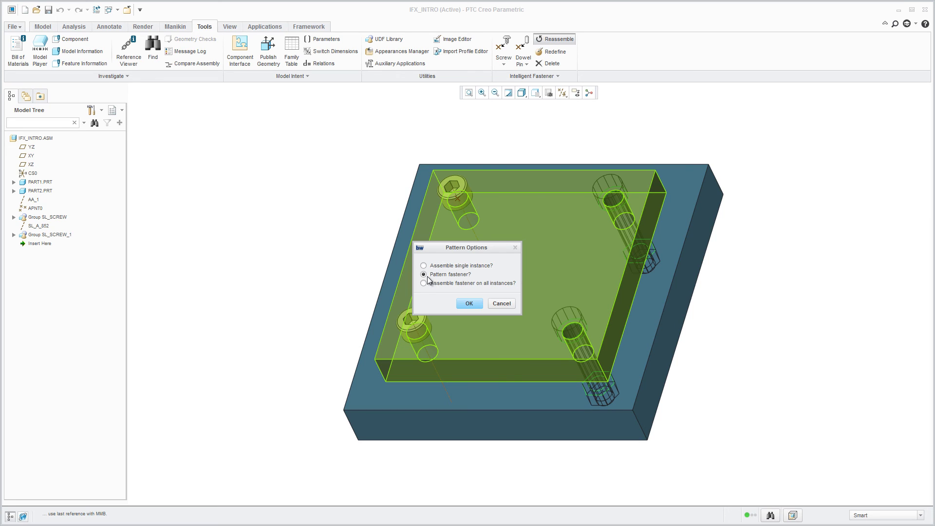
click(468, 303)
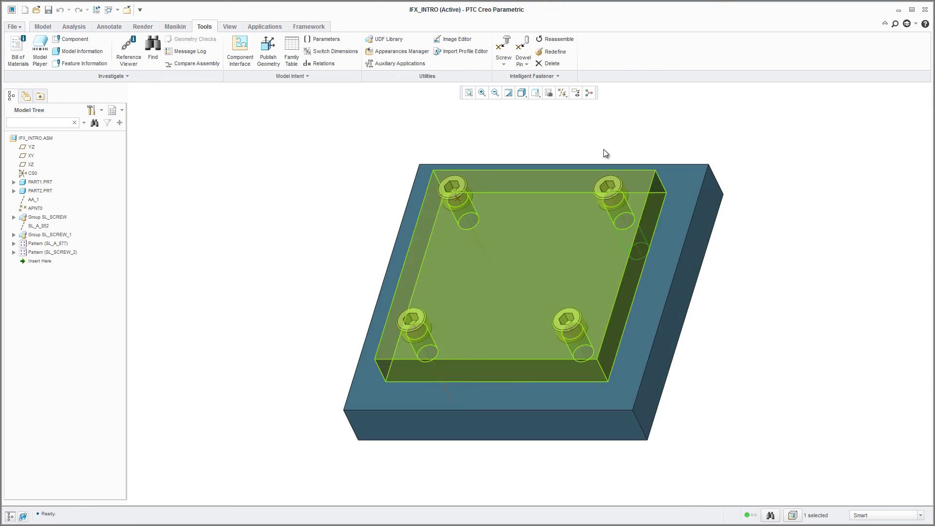
click(551, 64)
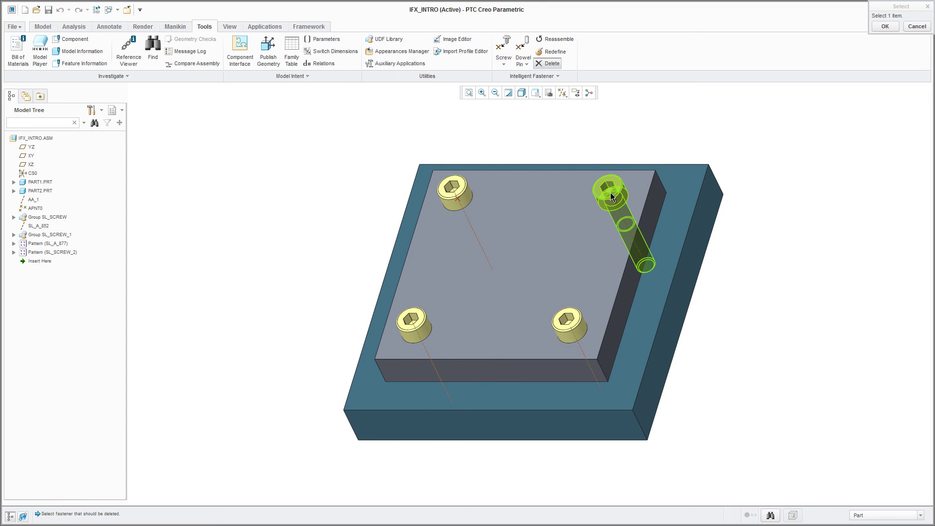